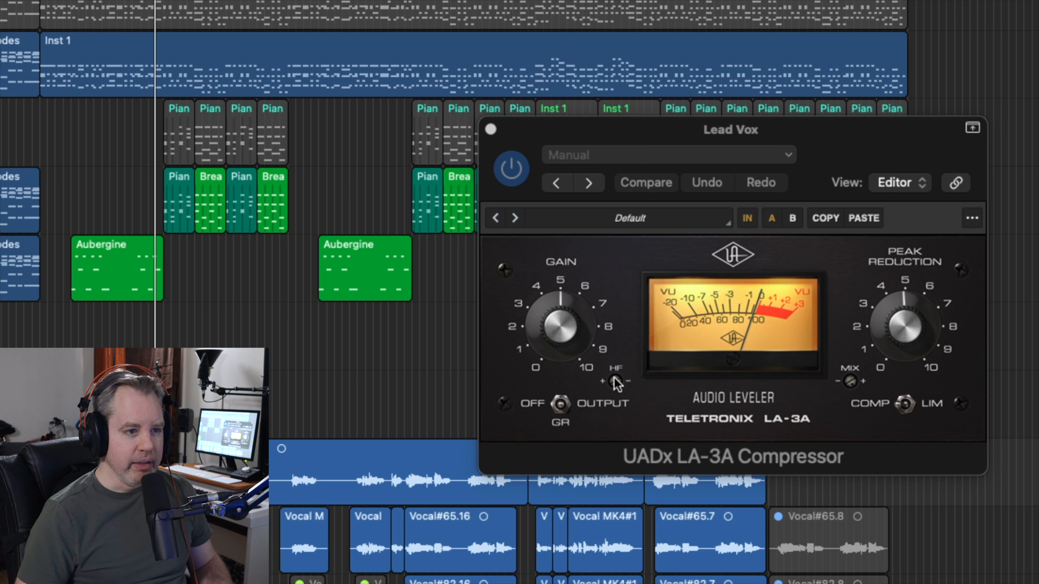
- Try the HF and Mix trims and the limit and compress modes on the Lead Vox LA-3A compressor
left_click_drag(616, 384, 612, 419)
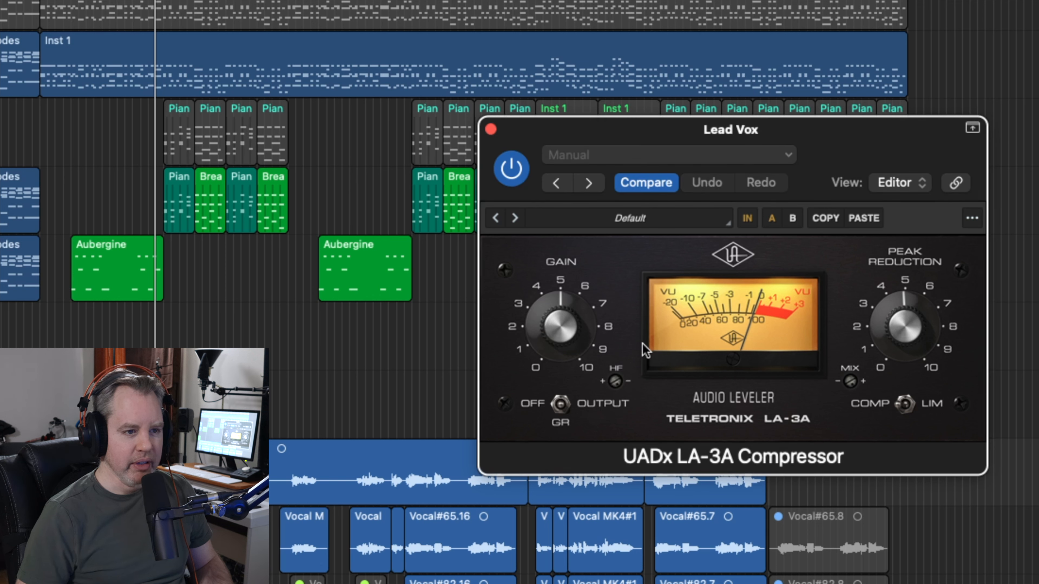
left_click_drag(851, 382, 846, 420)
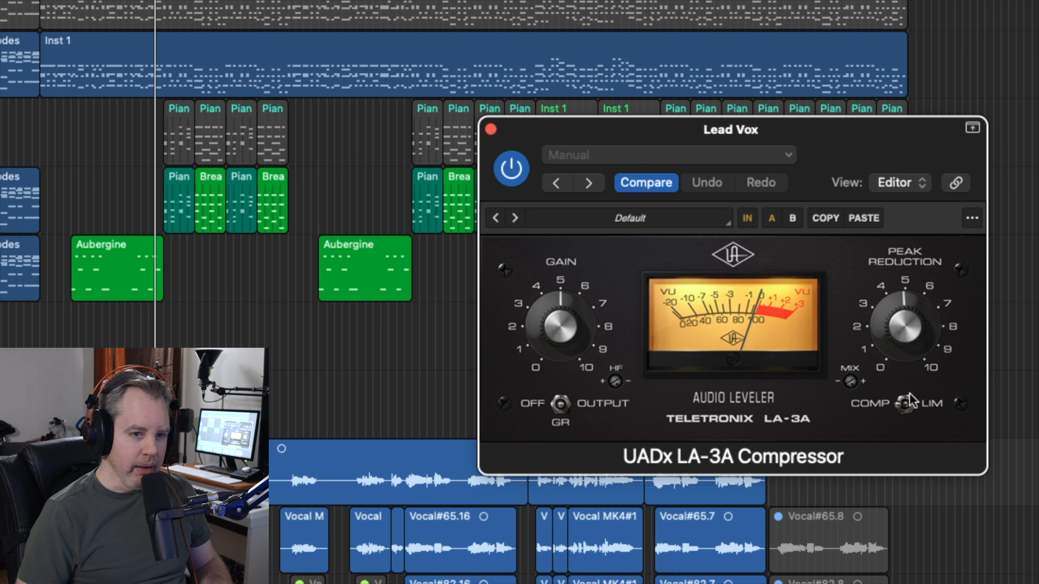
left_click(918, 405)
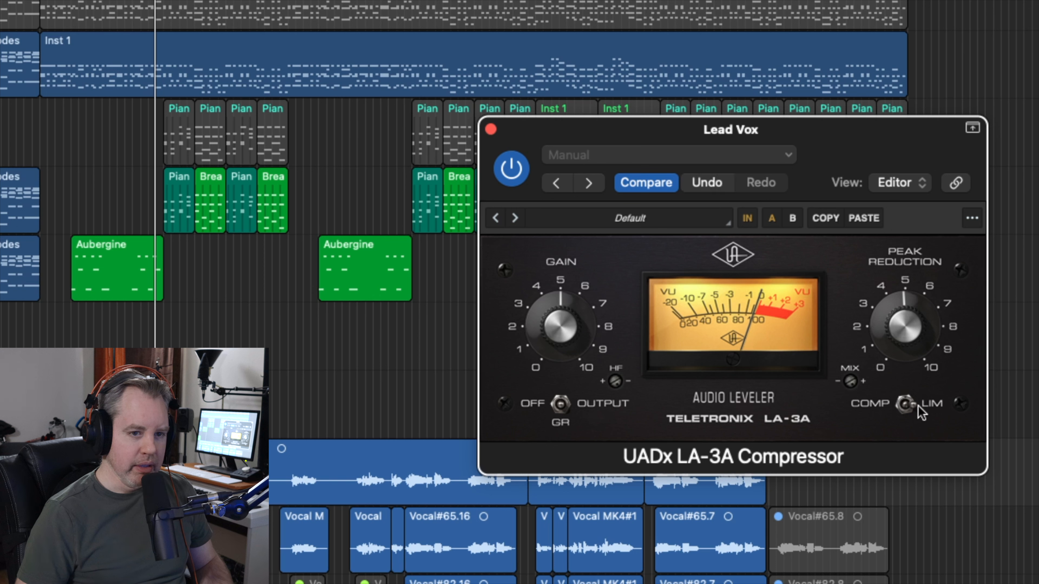
left_click(879, 402)
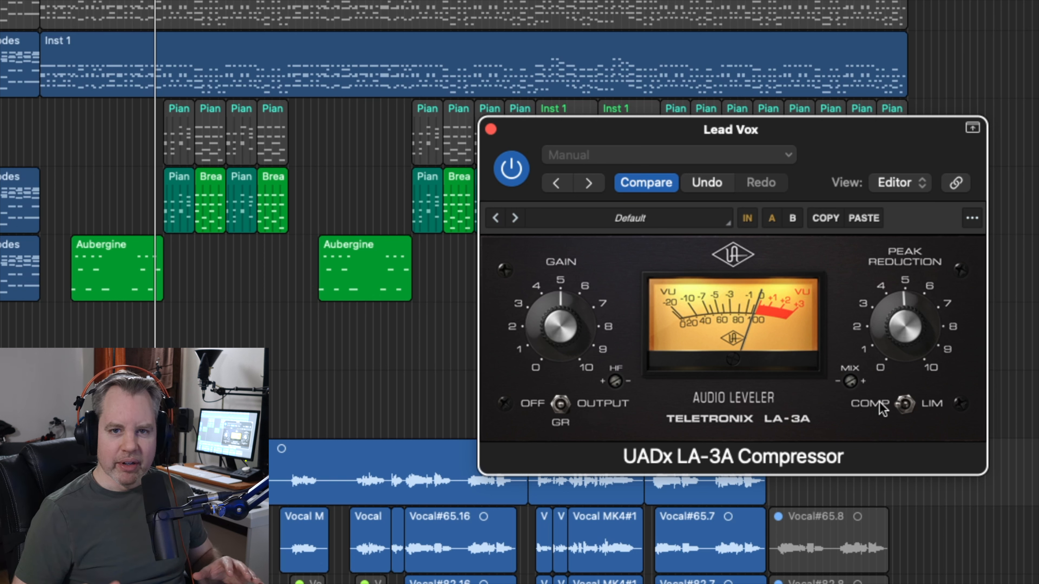
- Compare playback of the full mix with the Lead Vox LA-3A compressor enabled and bypassed, leaving it enabled
key("space")
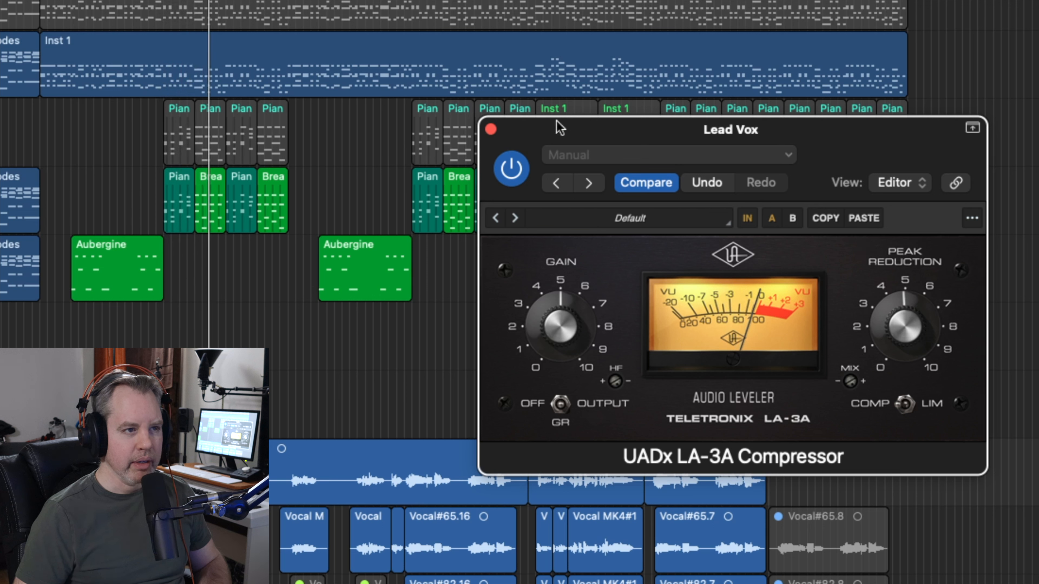
left_click(517, 172)
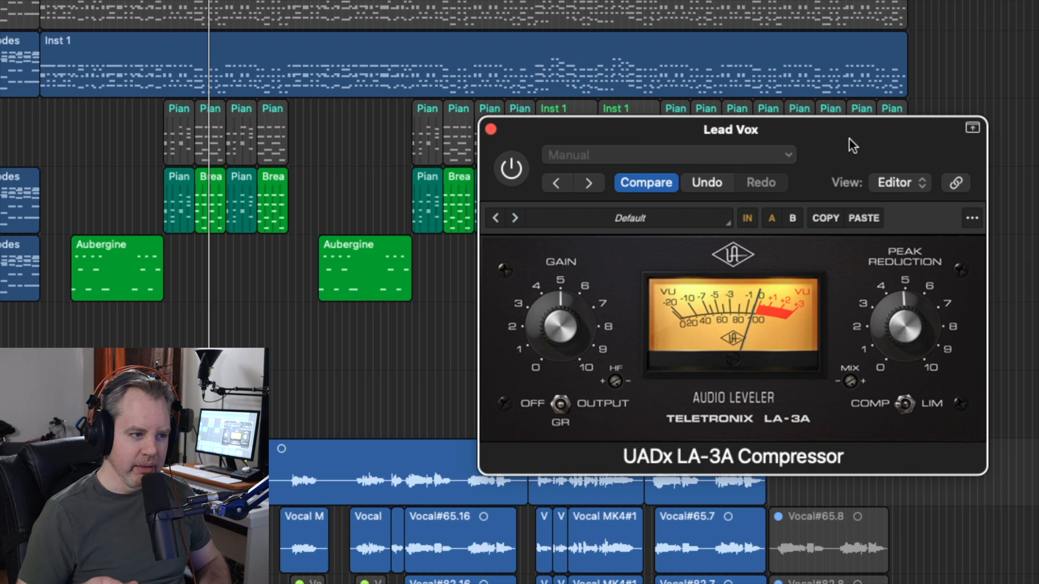
key("space")
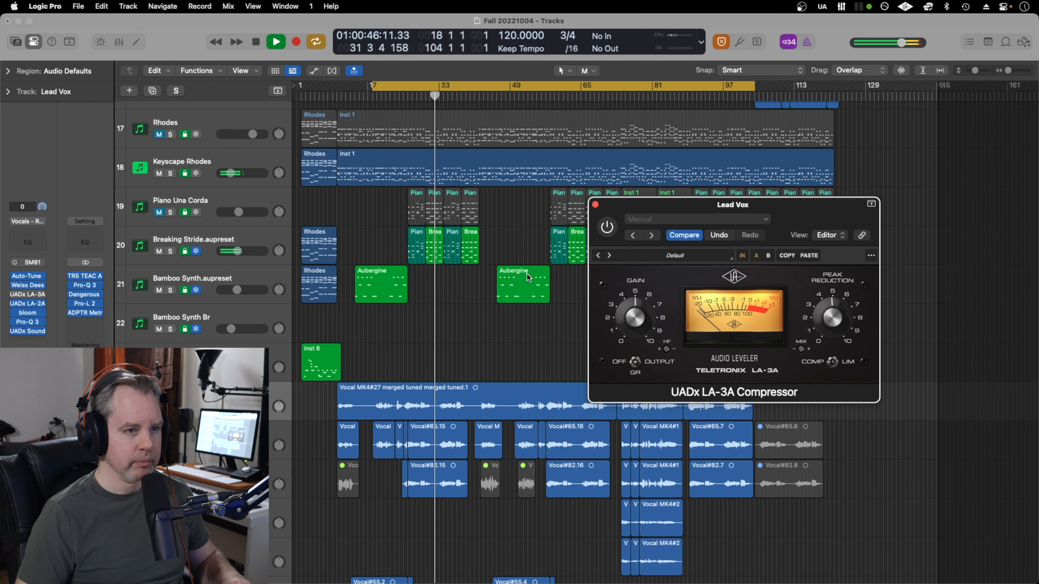
key("space")
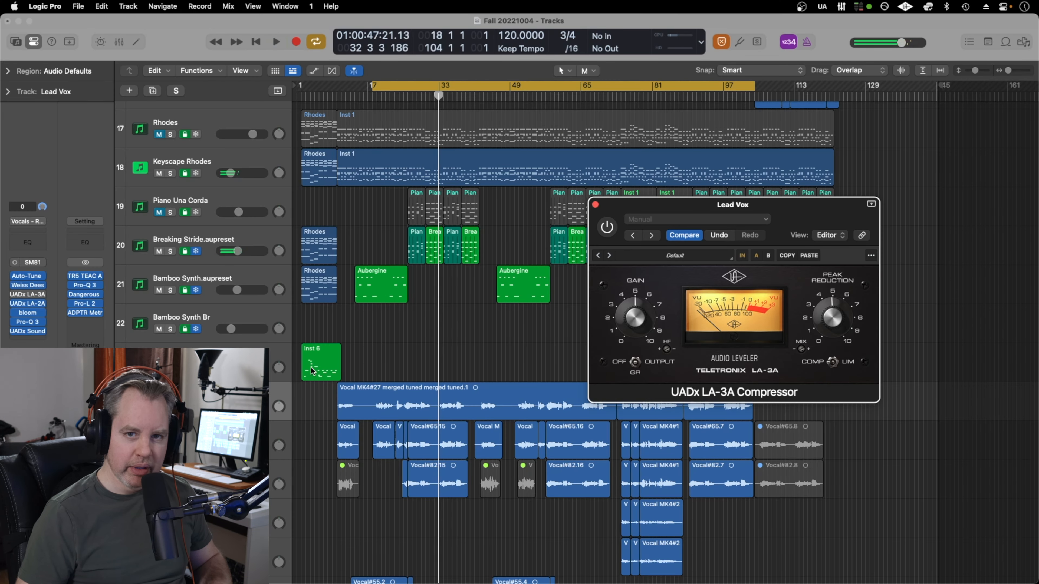
left_click(607, 227)
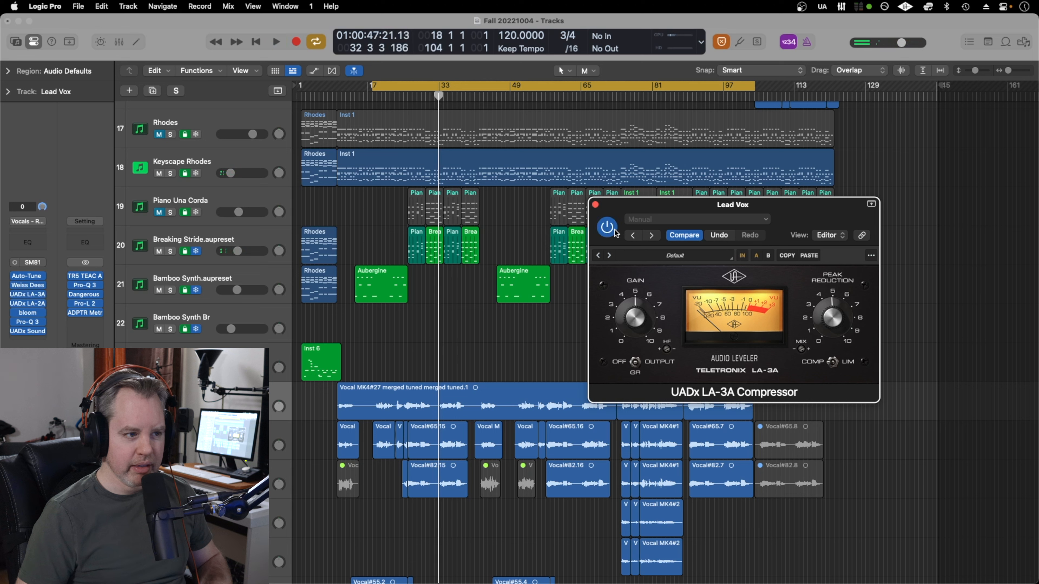
- Solo the Lead Vox track and compare its playback with the LA-3A compressor bypassed and enabled
key("ctrl+s")
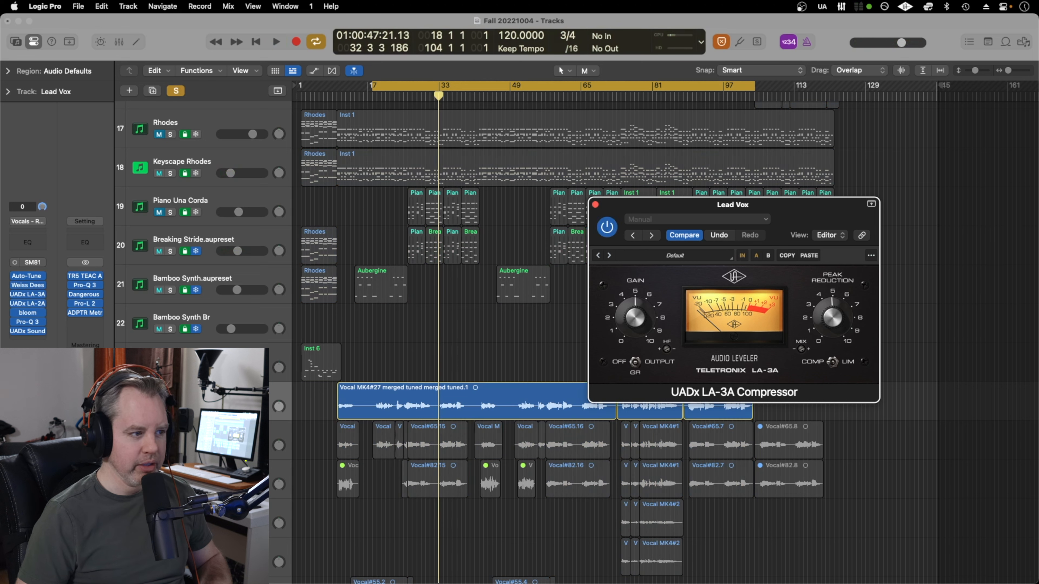
left_click(609, 236)
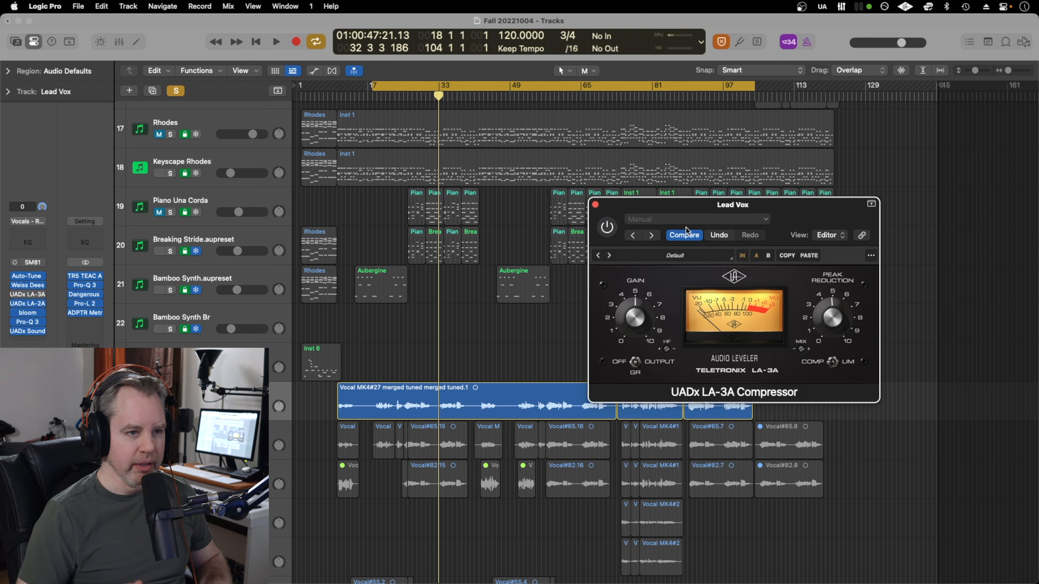
key("space")
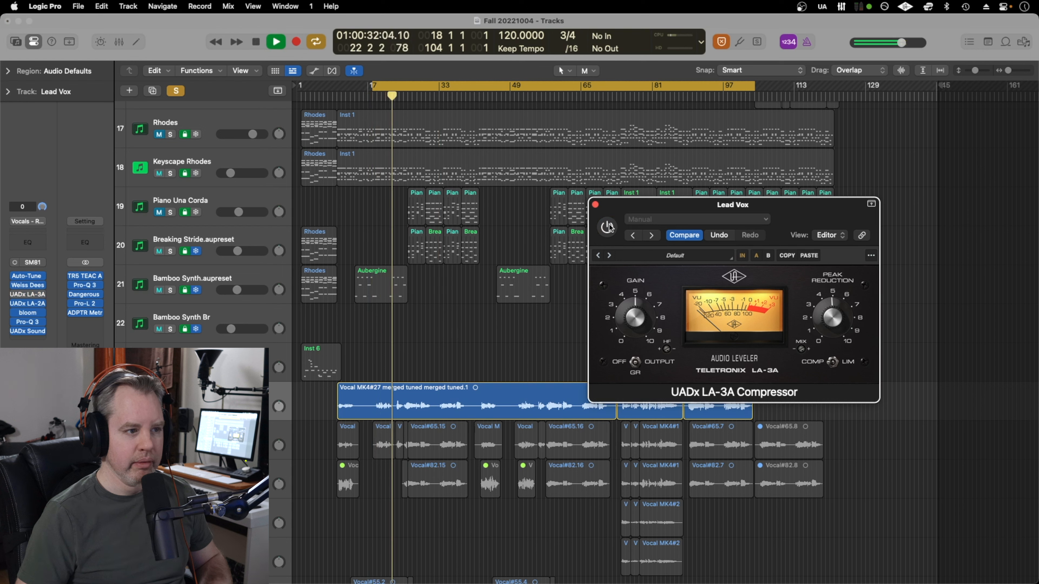
key("space")
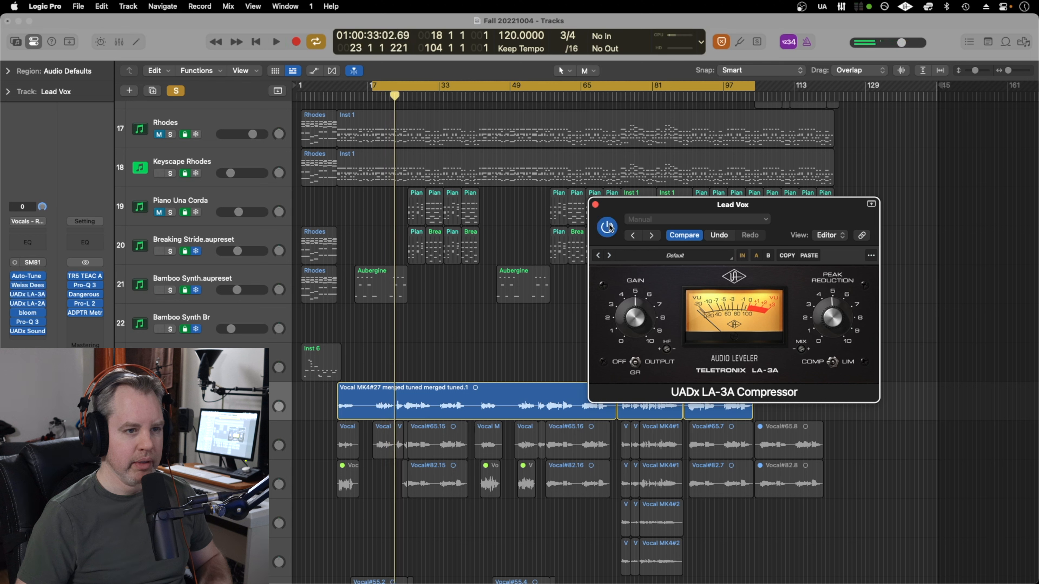
key("space")
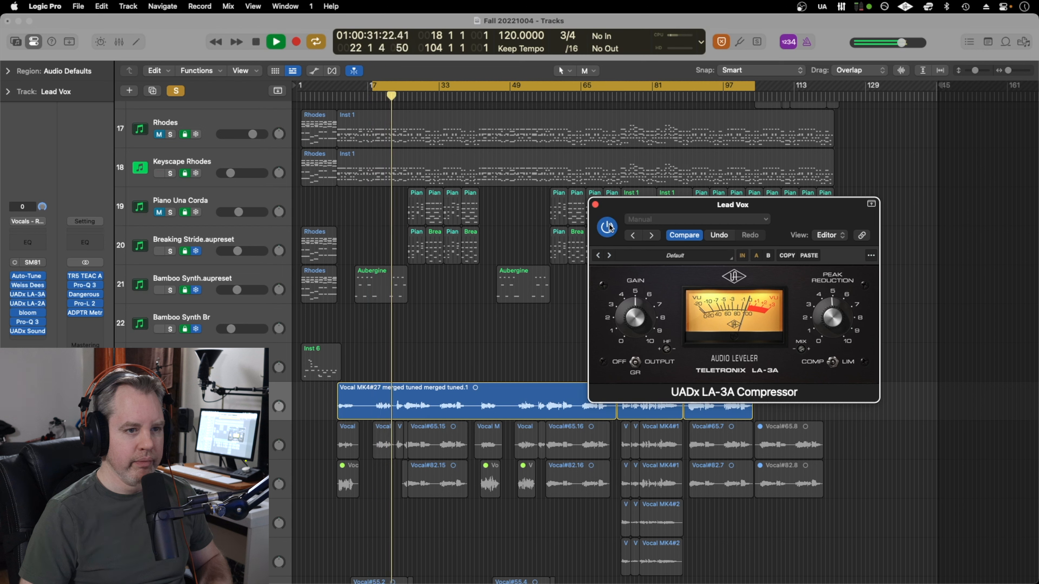
key("space")
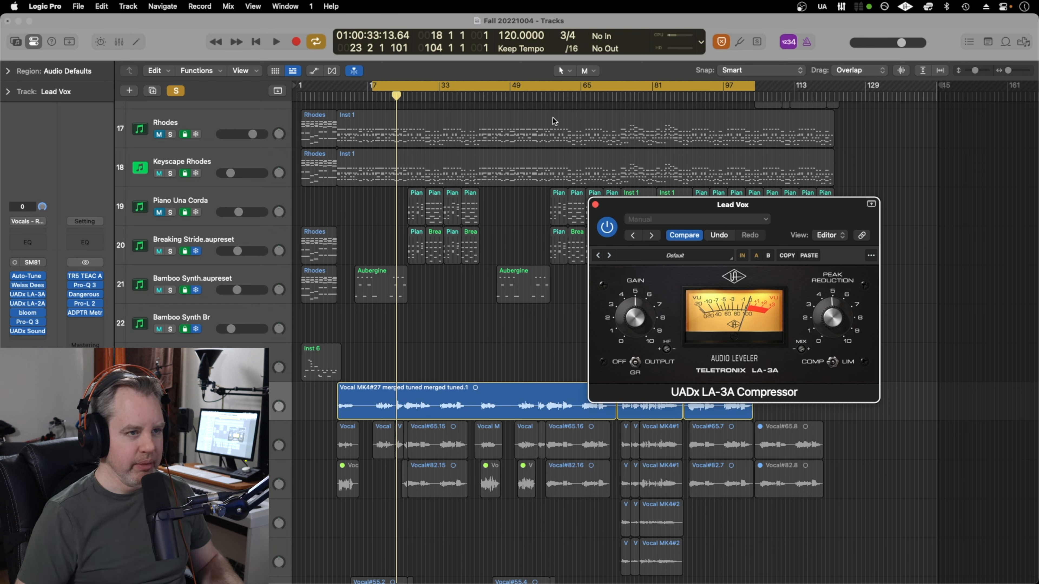
- Close the LA-3A compressor and open ValhallaVintageVerb on the Reverb channel in the mixer
left_click(596, 205)
key("2")
scroll(544, 273, "right", 10)
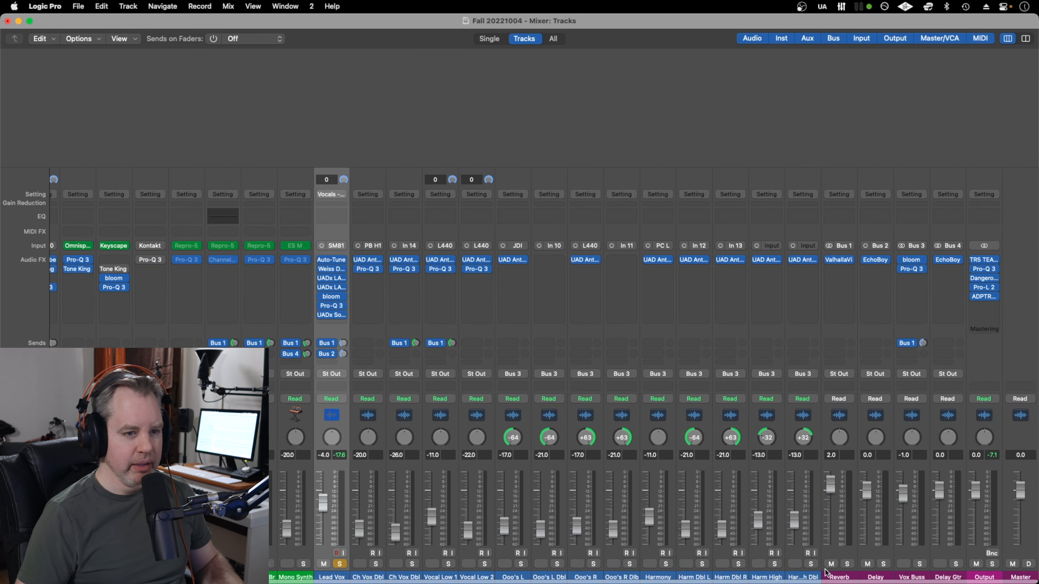
left_click(841, 260)
left_click_drag(719, 174, 810, 177)
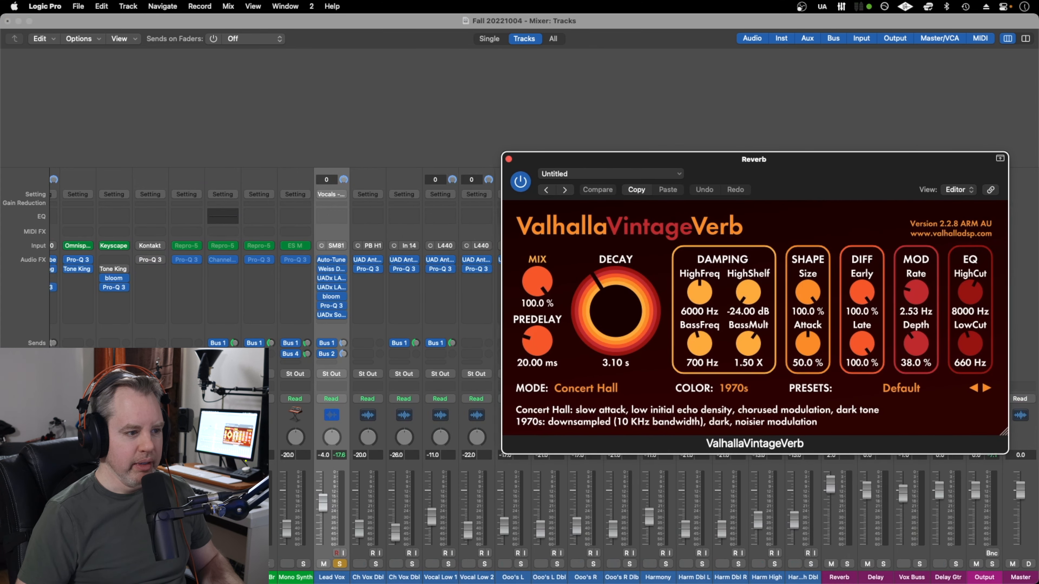
- Unsolo Lead Vox and solo the Reverb channel to play back only the reverb
left_click(340, 564)
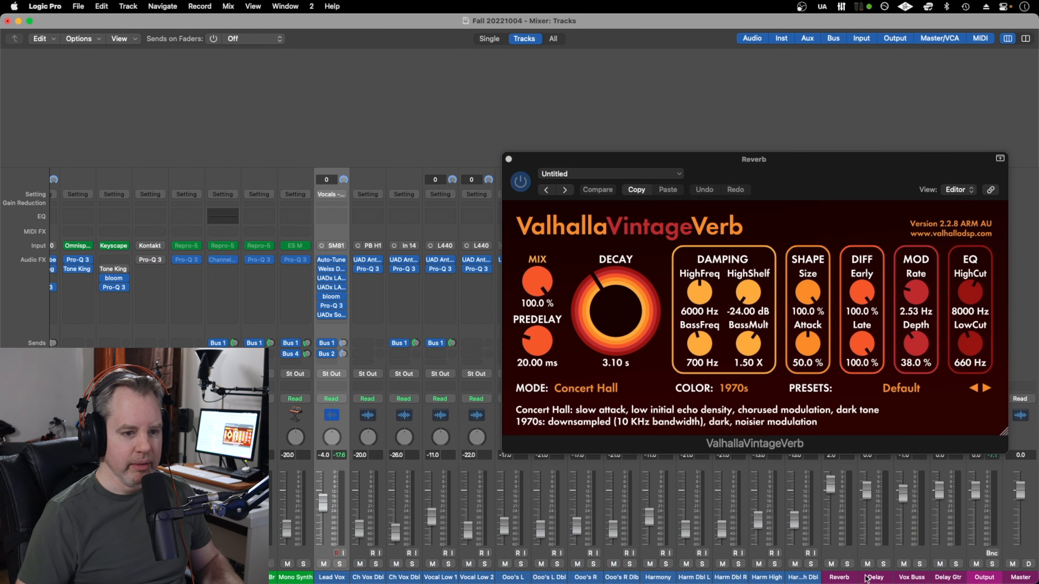
left_click(847, 564)
key("space")
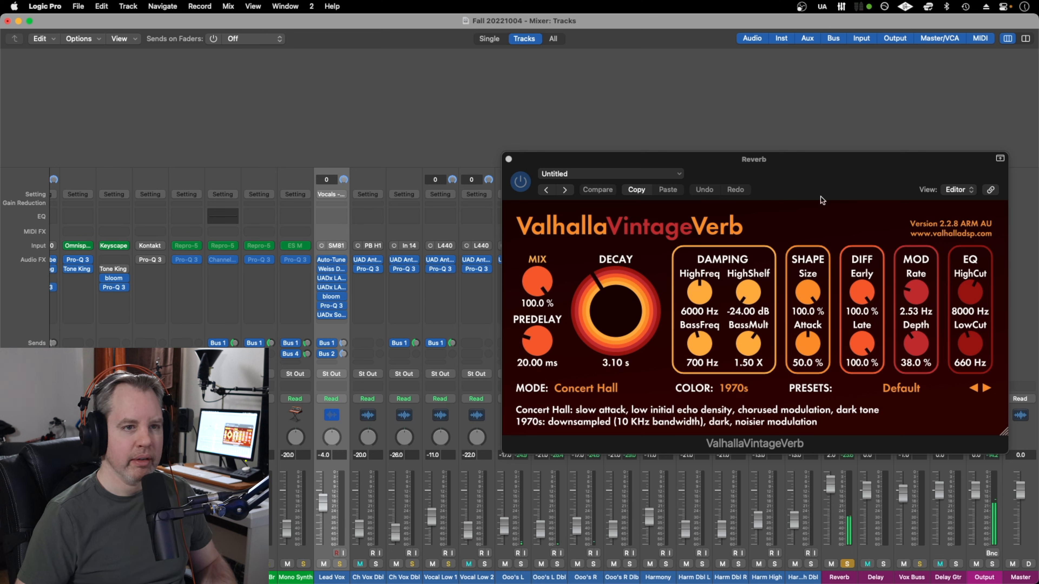
- Set the reverb's damping HighShelf to -22.61 dB
left_click_drag(844, 174, 838, 205)
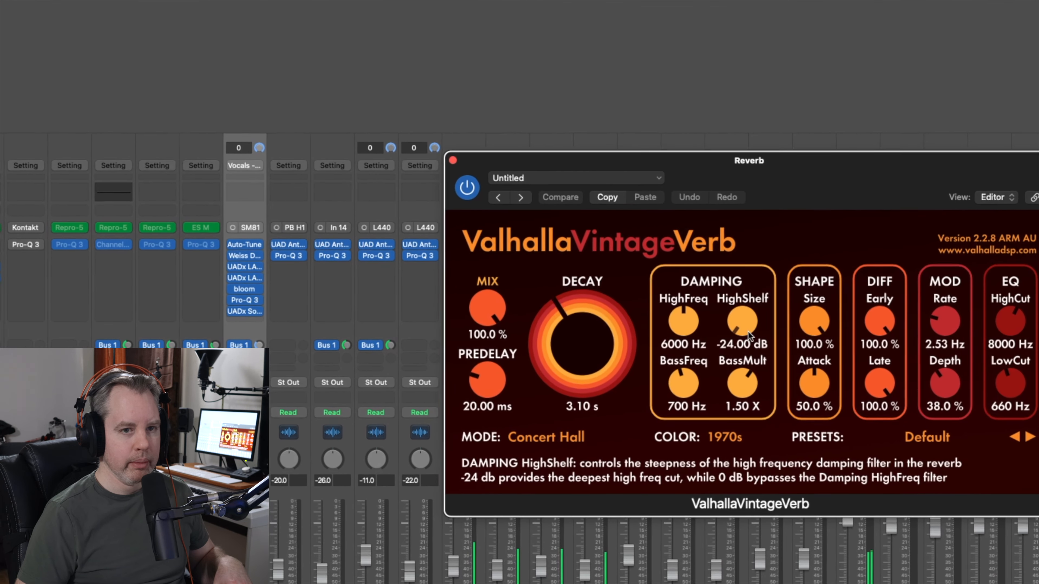
left_click_drag(748, 332, 777, 327)
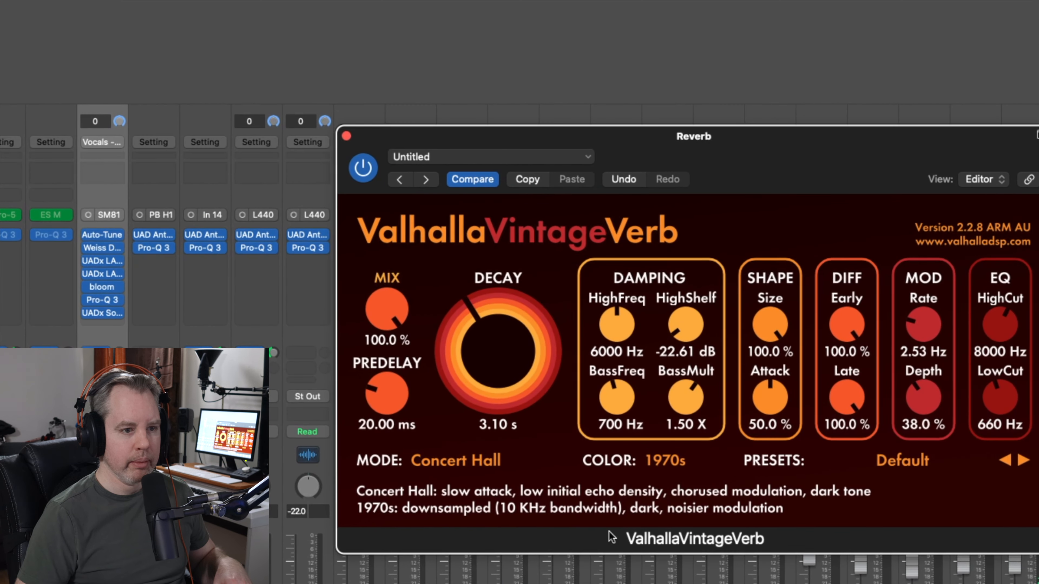
left_click_drag(771, 144, 750, 121)
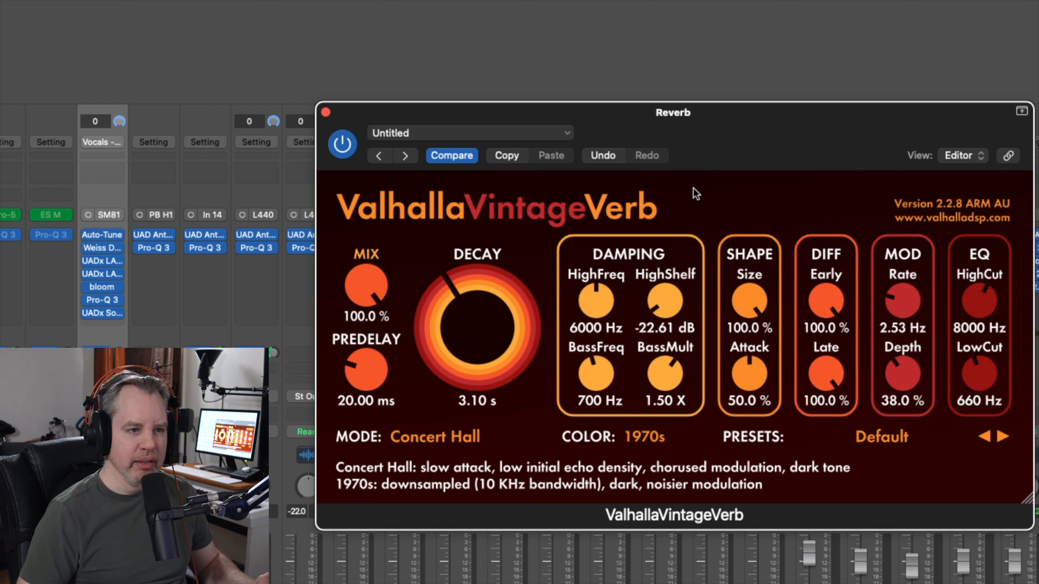
- Try the 1980s and NOW color modes of the reverb and return to 1970s
mouse_move(659, 295)
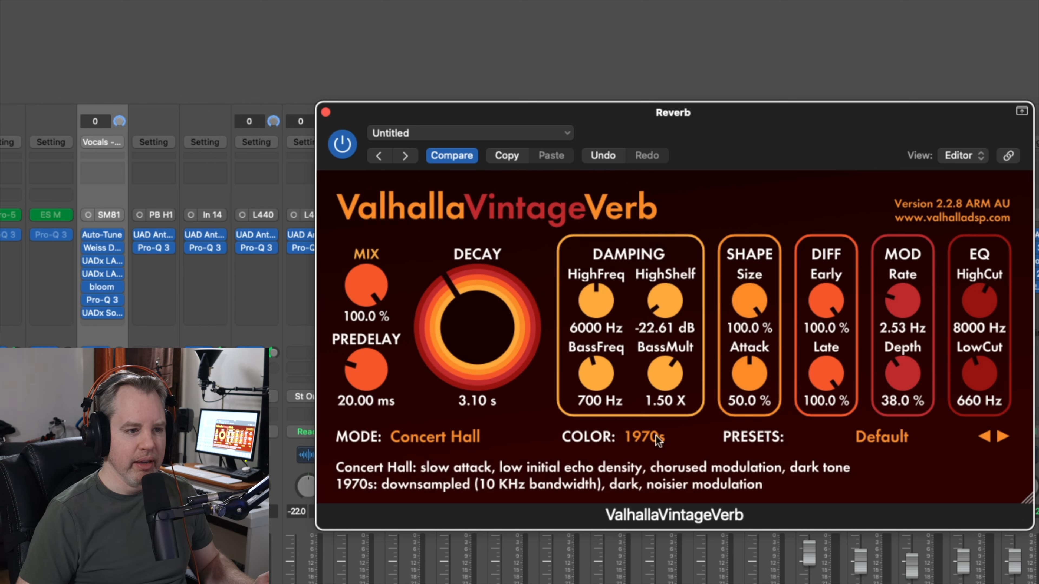
left_click(639, 438)
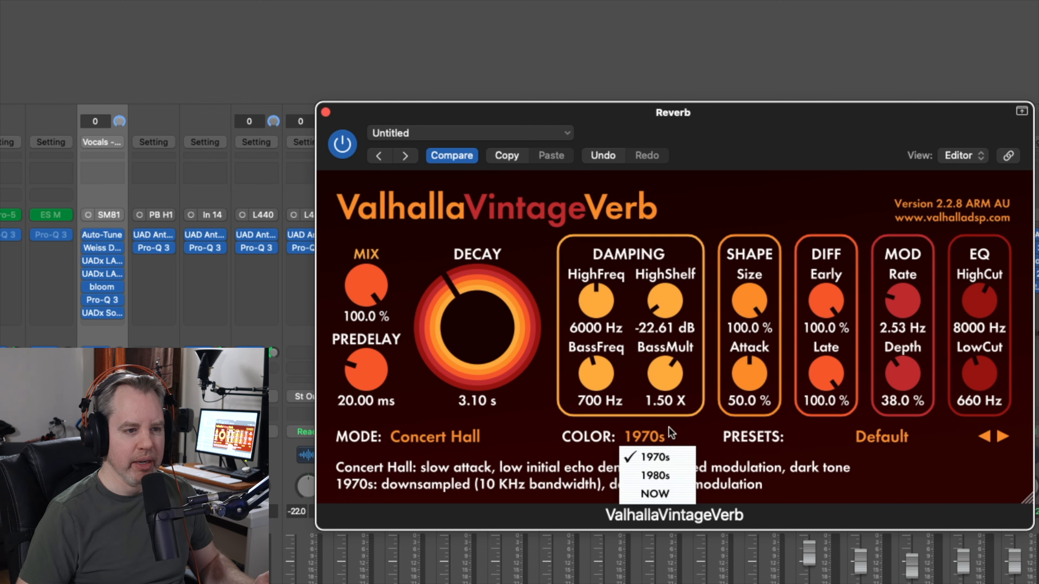
left_click(662, 476)
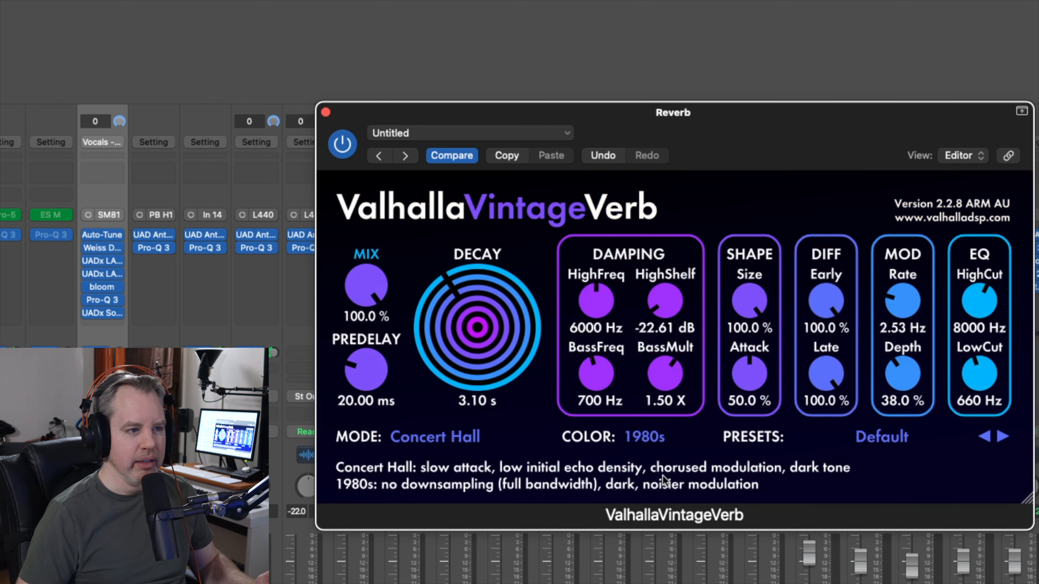
left_click(649, 441)
left_click(650, 487)
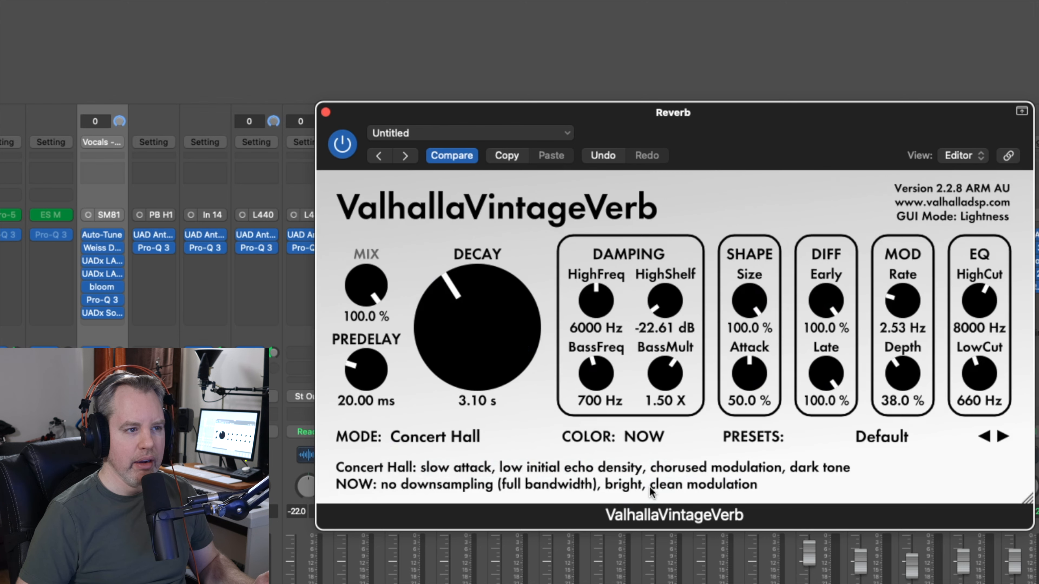
left_click(645, 439)
left_click(666, 452)
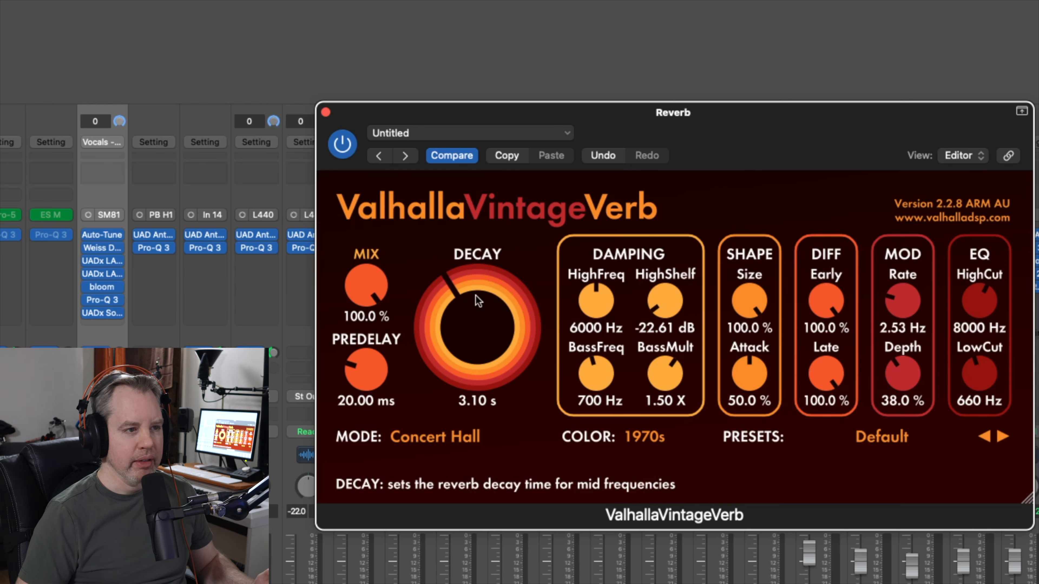
- Set the reverb's decay to 3.13 s and its EQ LowCut to 650 Hz
mouse_move(476, 339)
left_mouse_down()
mouse_move(470, 311)
mouse_move(468, 339)
left_mouse_up()
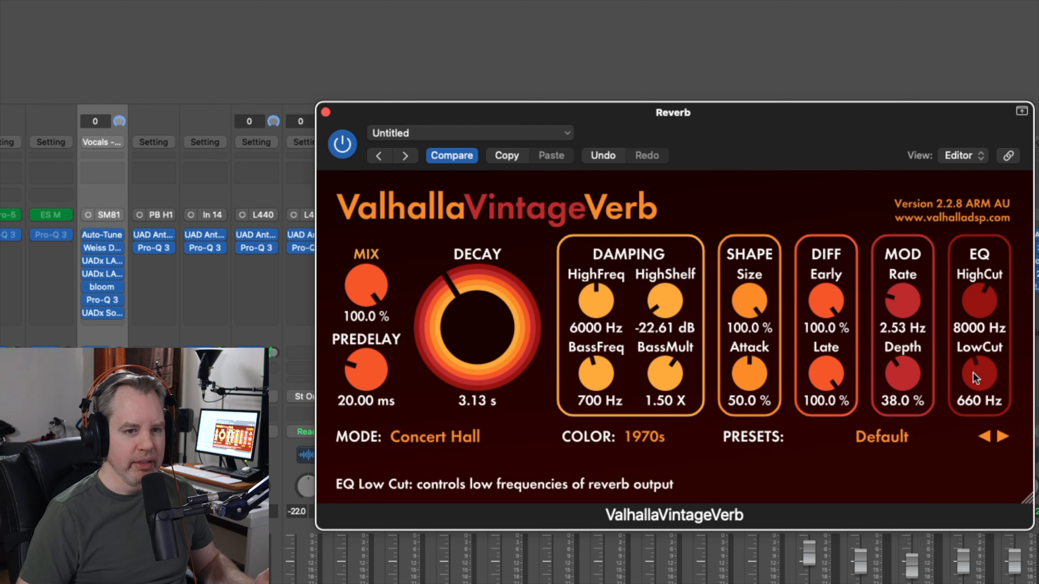
left_click_drag(979, 374, 975, 395)
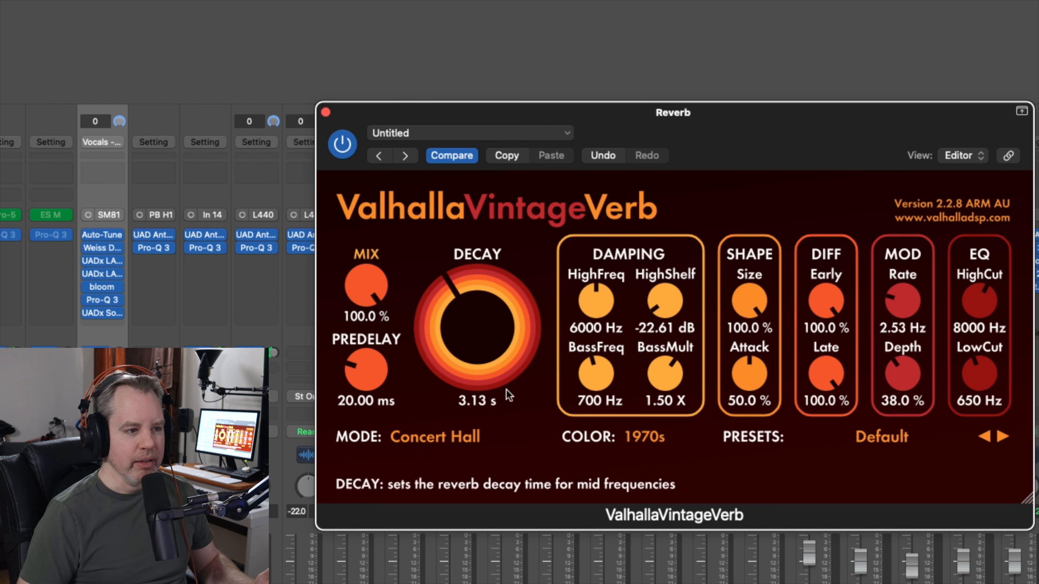
left_click(473, 437)
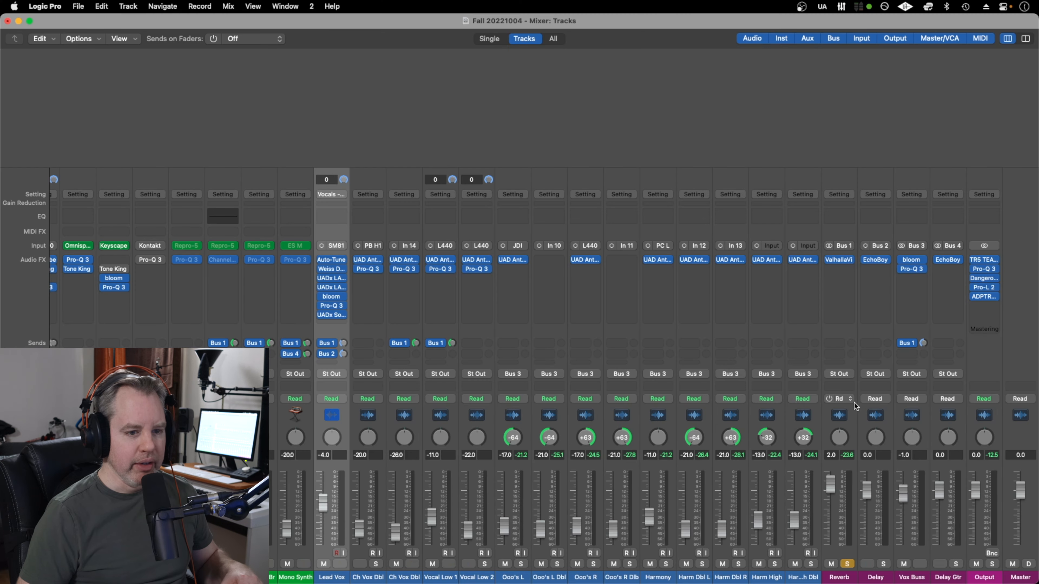
- Unsolo the Reverb channel and open the Pro-L 2 limiter on the Output channel
left_click(847, 564)
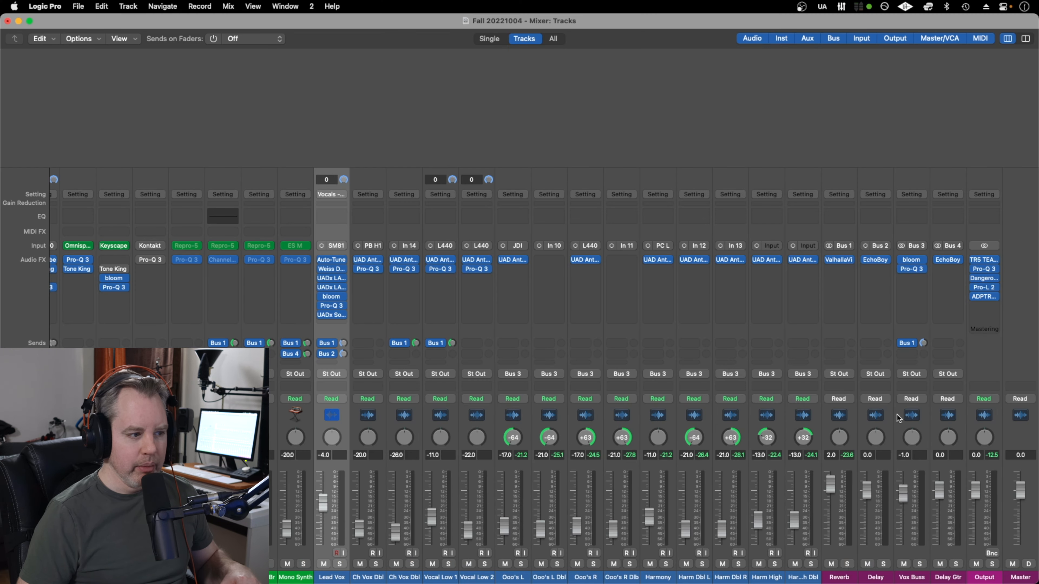
left_click(985, 288)
left_click_drag(691, 144, 797, 128)
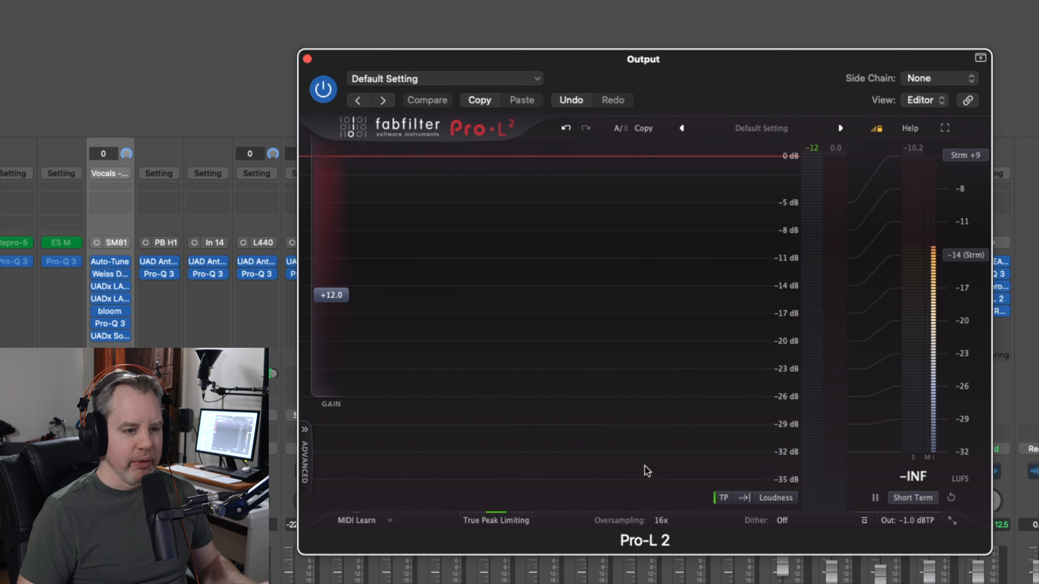
- Examine the oversampling and dither options of the Pro-L 2 limiter, keeping oversampling at 16x
left_click(660, 520)
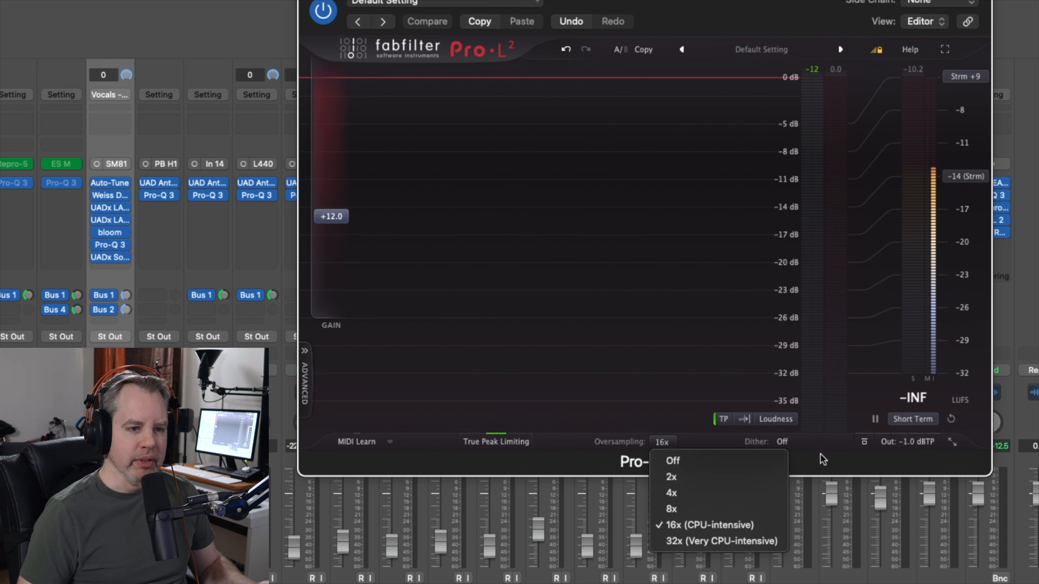
left_click(830, 460)
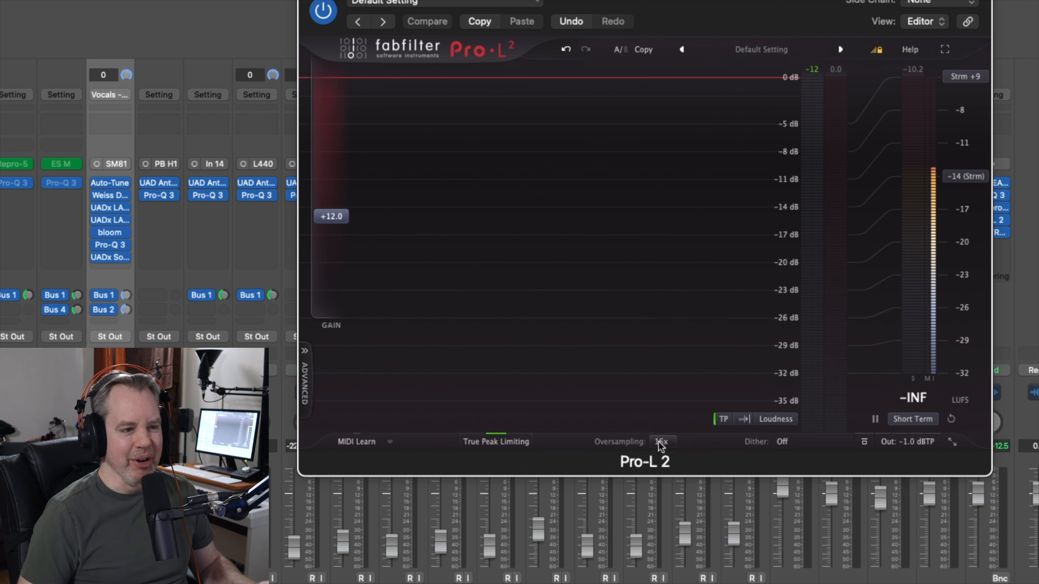
mouse_move(721, 439)
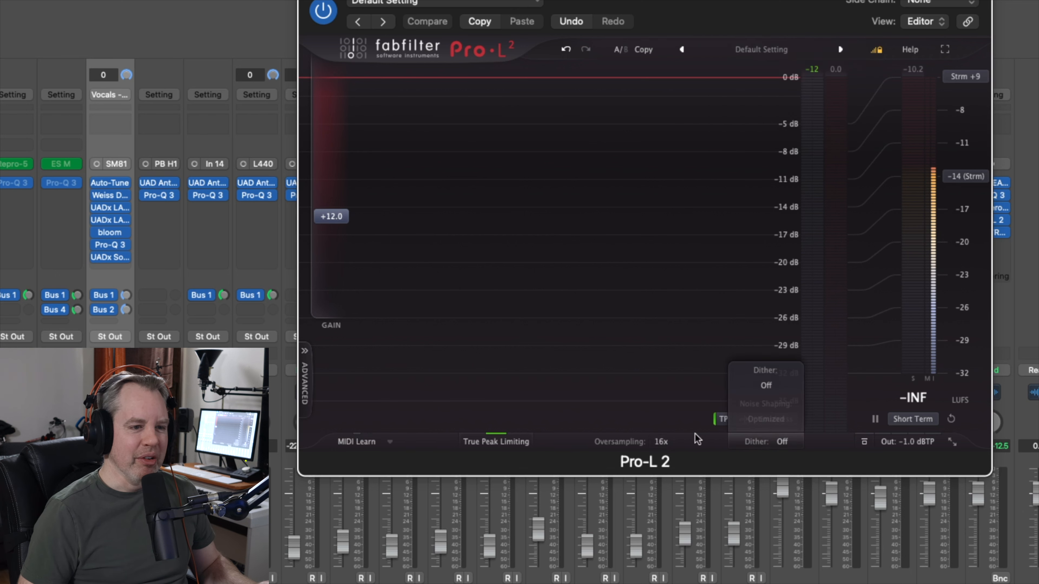
- Review the Pro-L 2's available oversampling factors and leave 16x selected
left_click(661, 442)
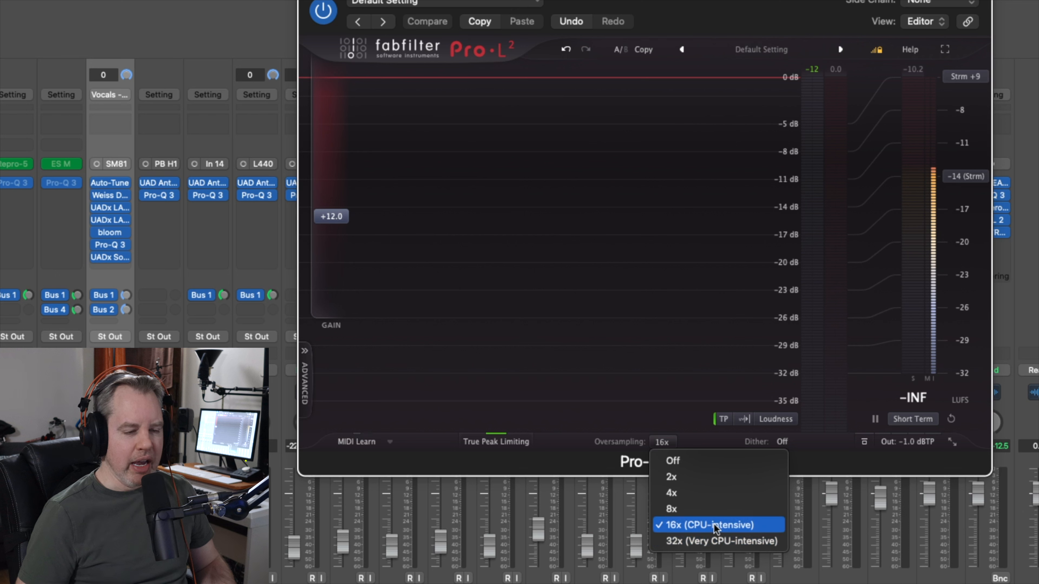
left_click(826, 455)
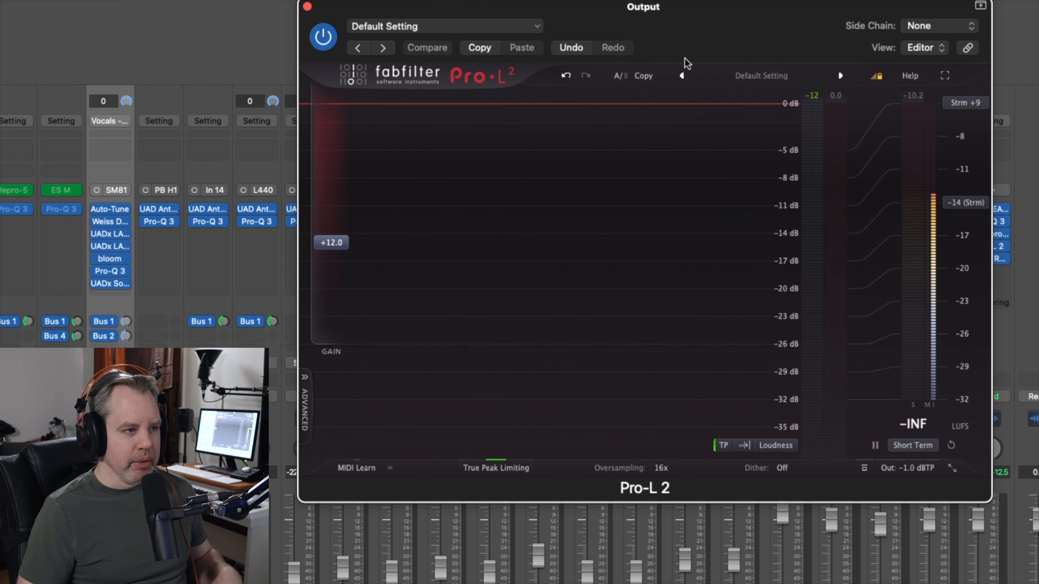
- Reset the limiter's gain to 0 dB, play the song, and raise the gain back to +12 dB to compare
left_click_drag(332, 243, 335, 291)
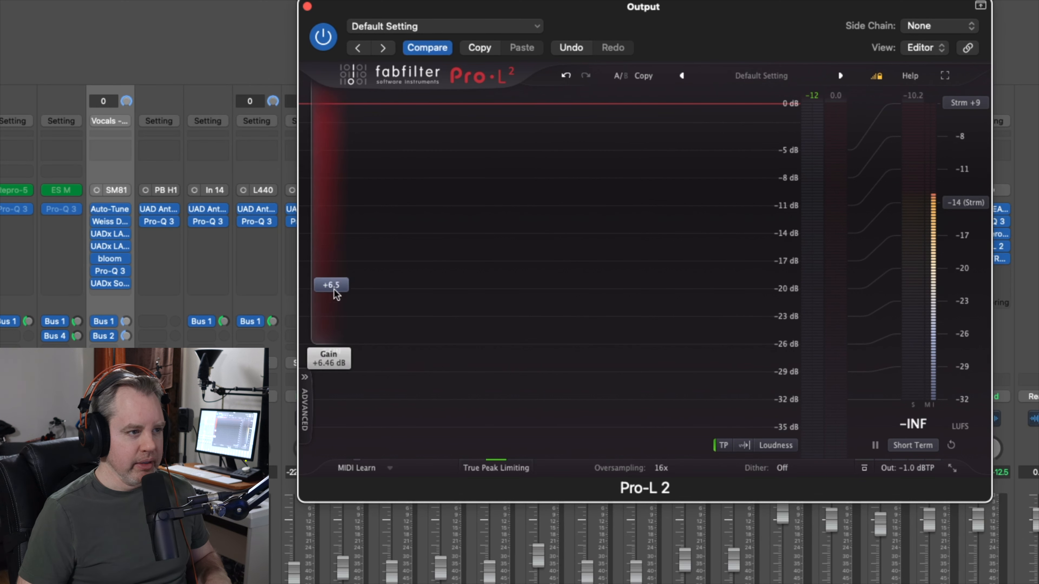
double_click(335, 292)
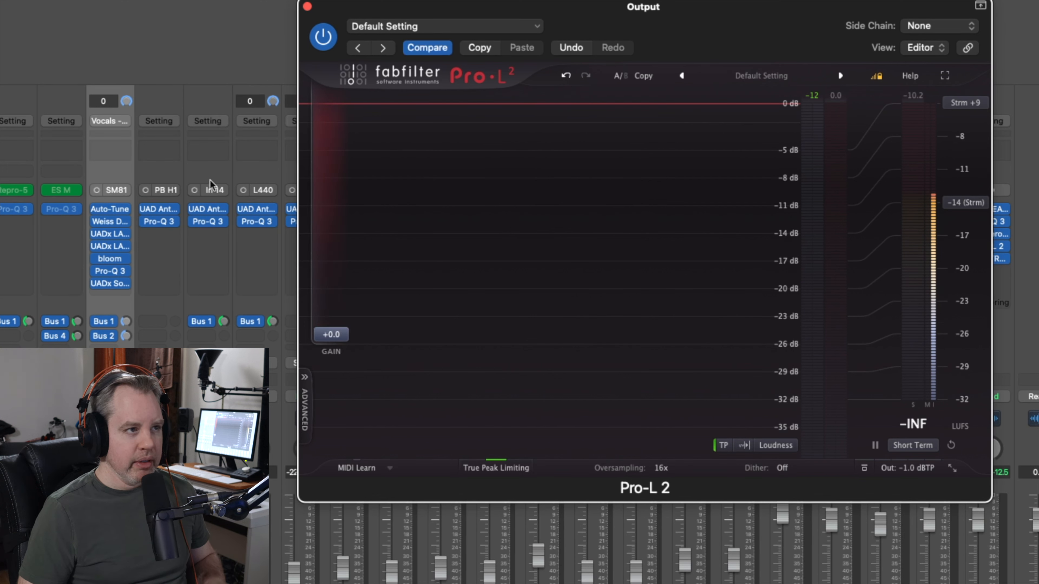
left_click(276, 51)
key("space")
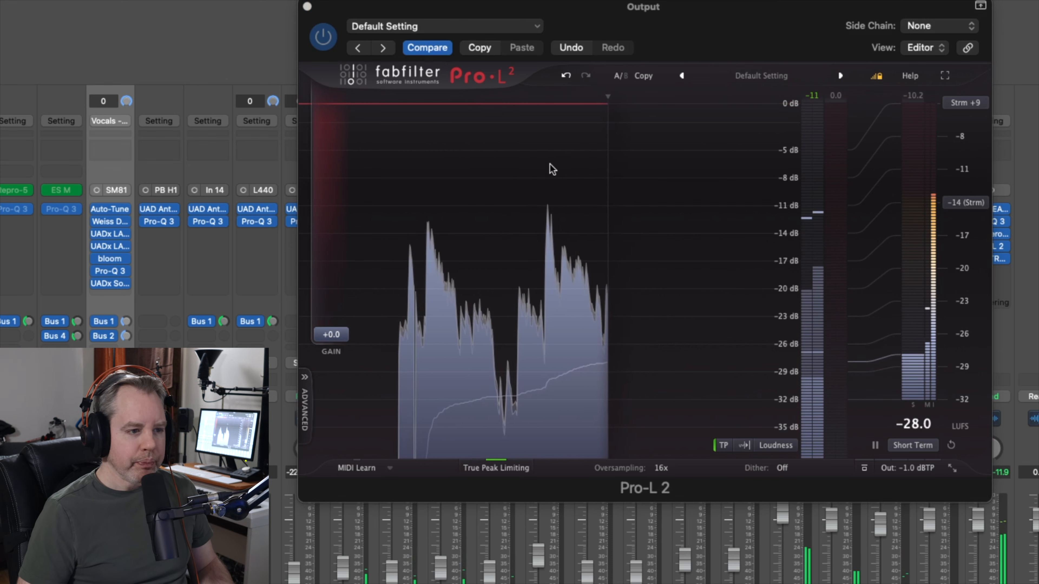
left_click(497, 468)
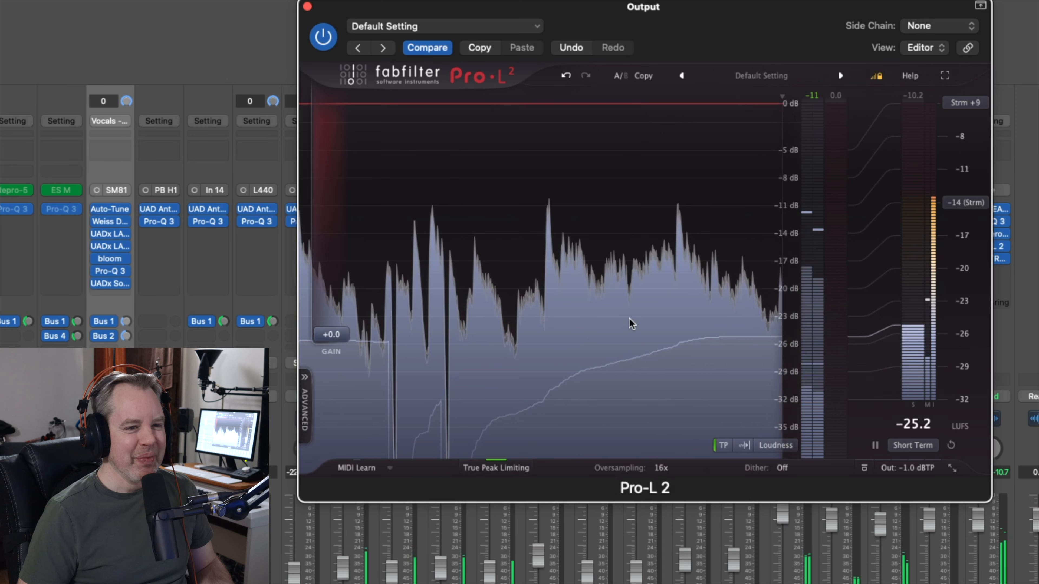
left_click_drag(352, 332, 346, 241)
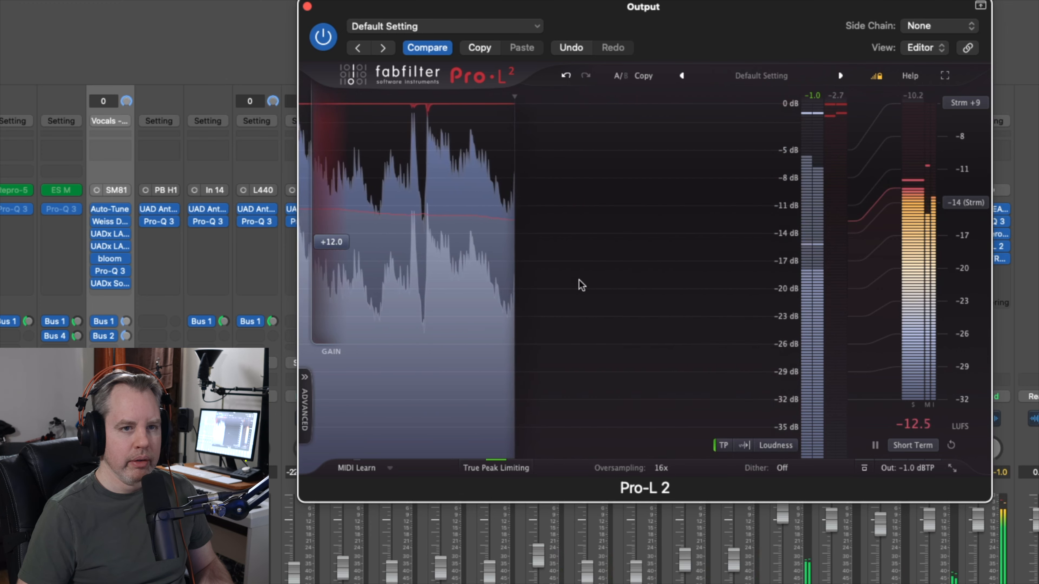
- Try the limiter's gain at the extreme of +30 dB during playback and return it to +12 dB
mouse_move(353, 240)
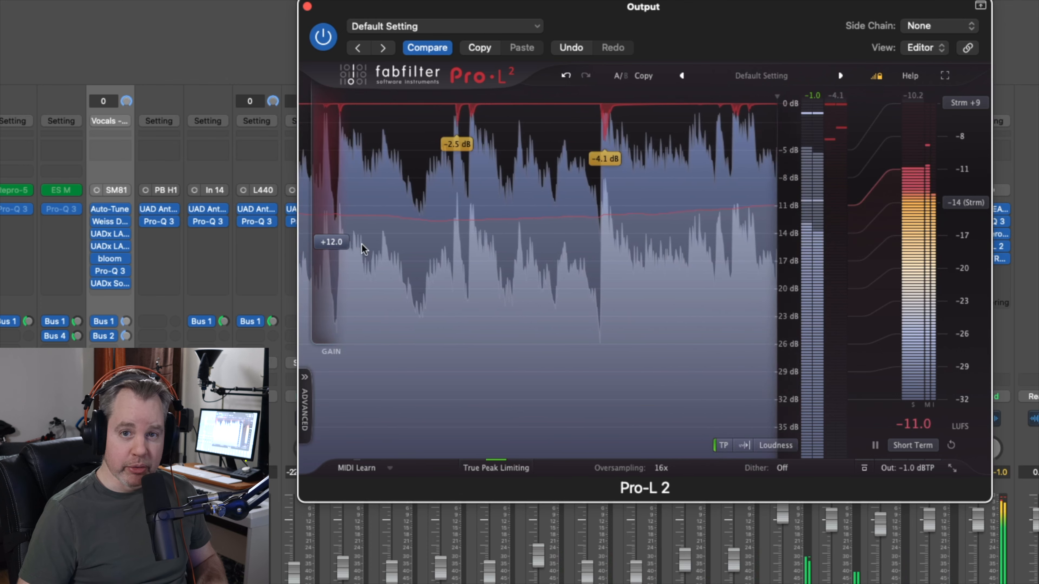
left_click_drag(341, 247, 343, 102)
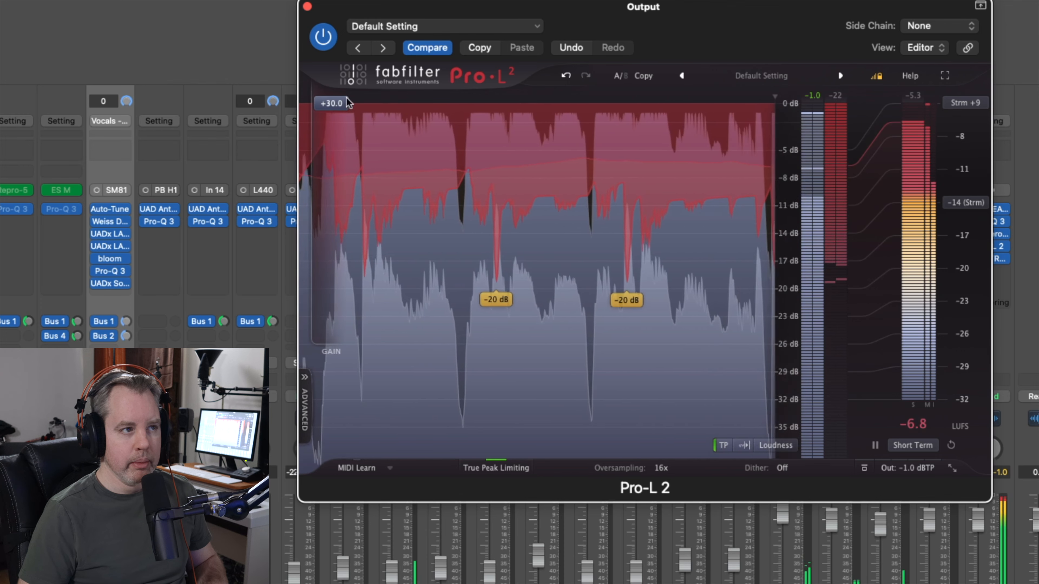
mouse_move(333, 91)
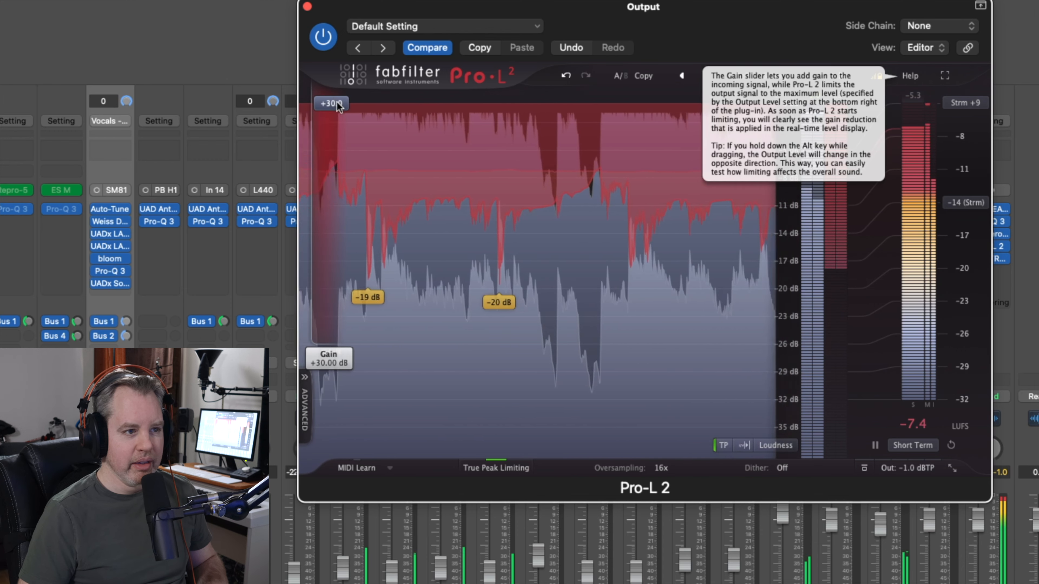
left_click_drag(338, 105, 311, 248)
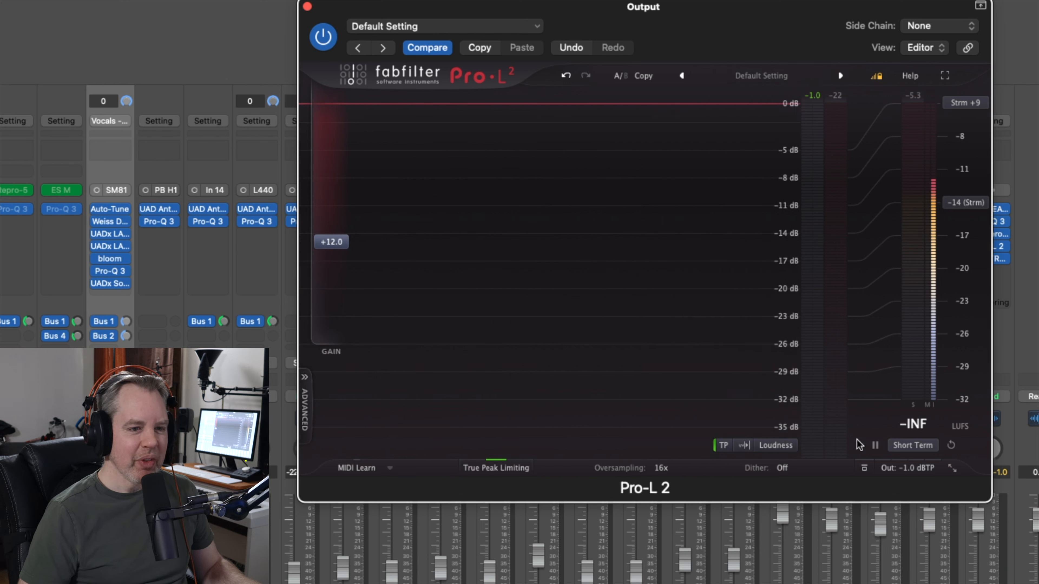
- Check the limiter's output level and dither settings and reposition the plug-in window over the mixer
mouse_move(916, 469)
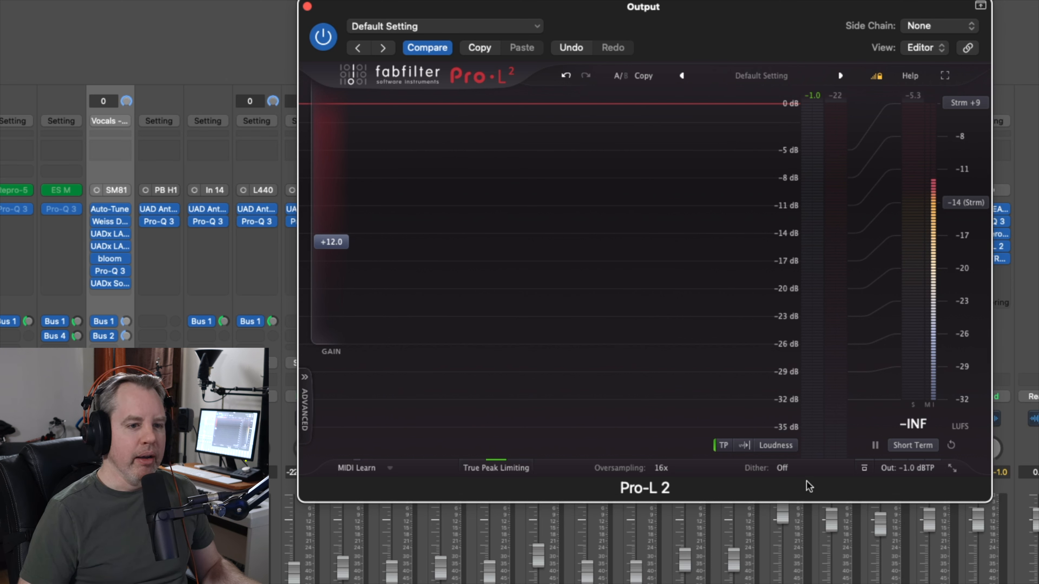
left_click(782, 468)
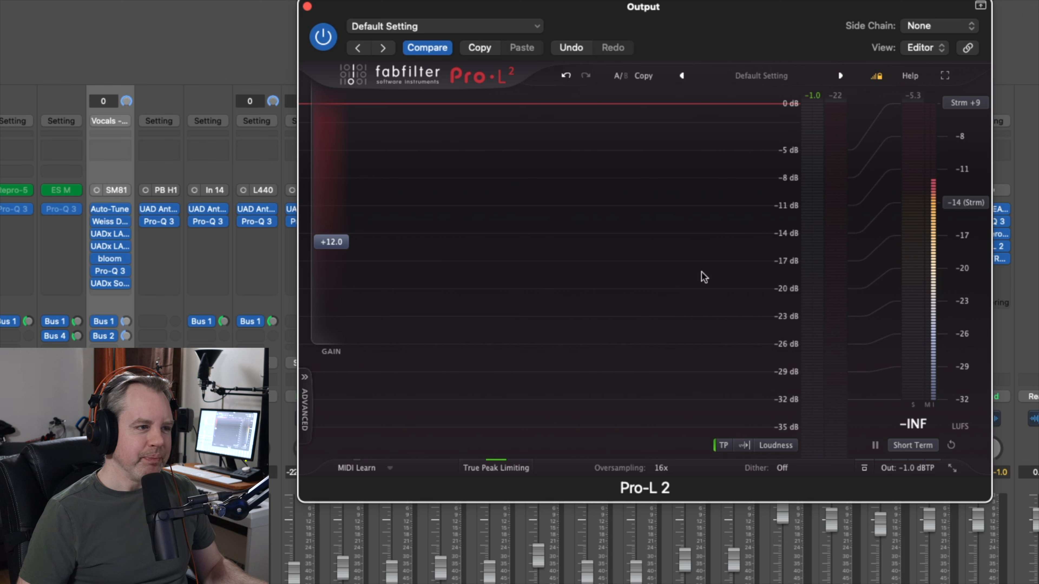
left_click_drag(713, 13, 728, 48)
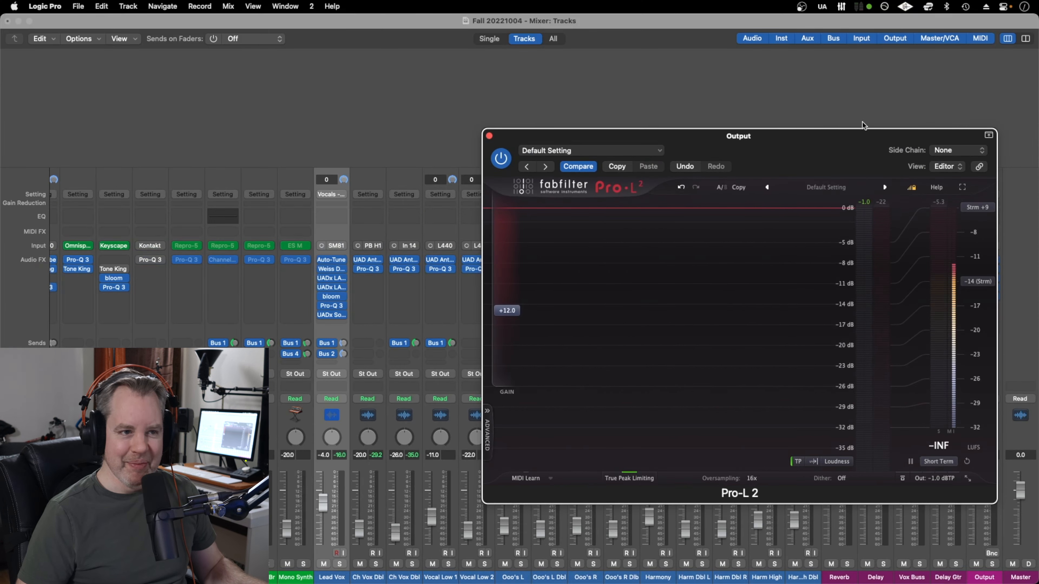
left_click_drag(826, 148, 823, 133)
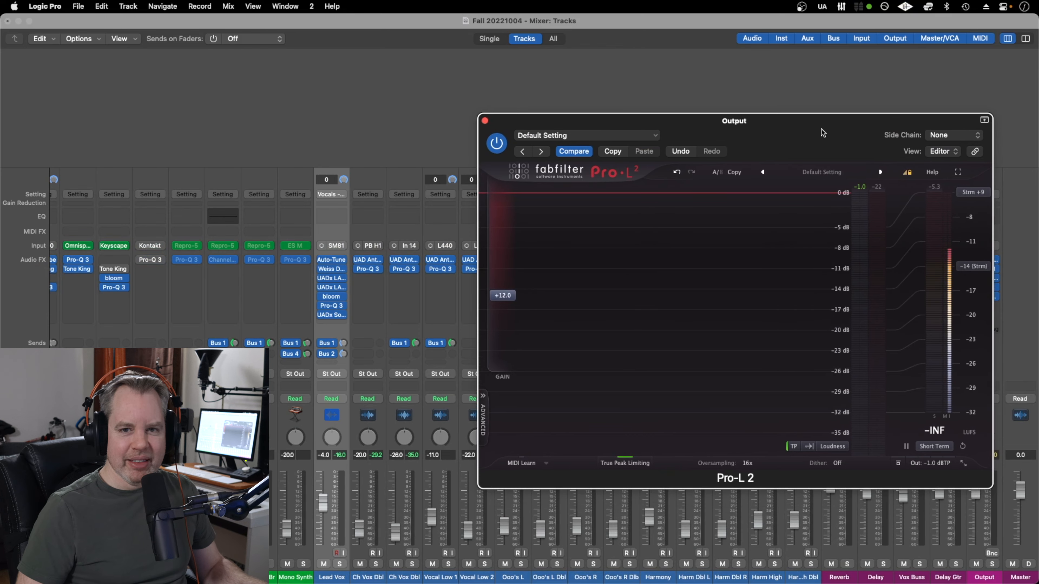